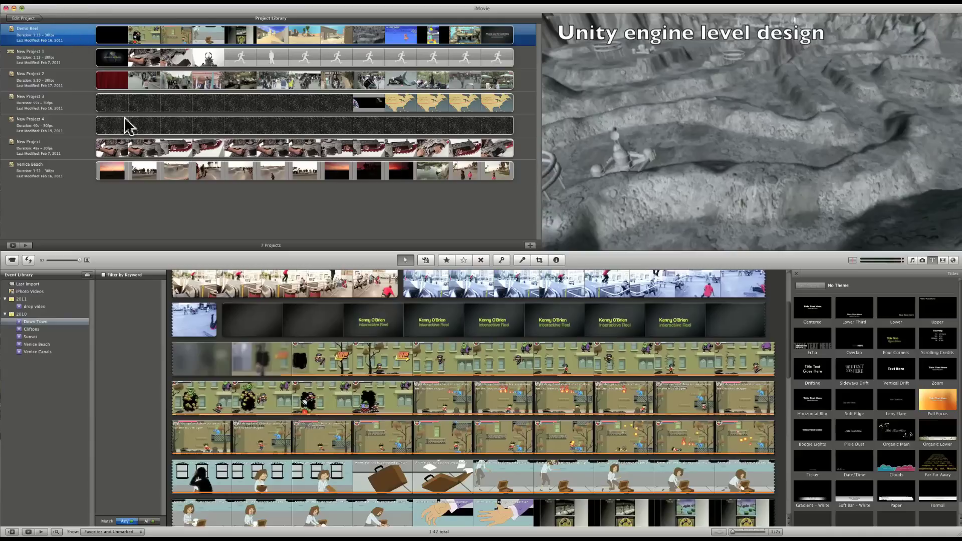
- Create a new project named 'Star wars' with Widescreen 16:9 and No Theme
click(48, 3)
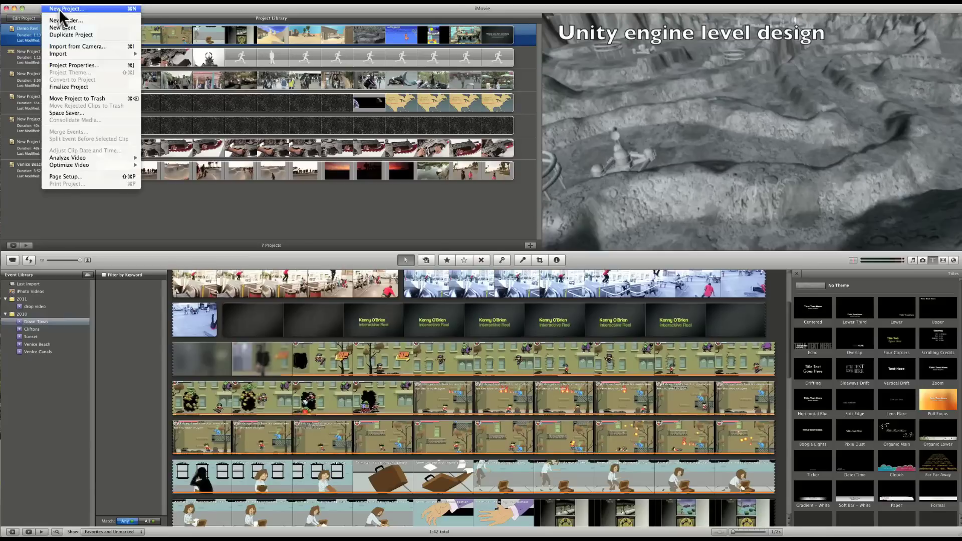
click(211, 17)
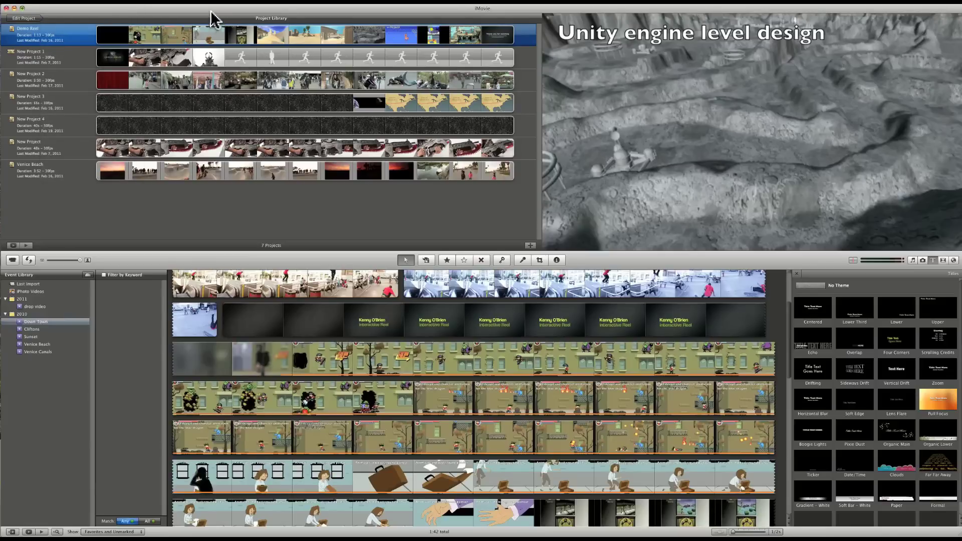
key(ctrl+n)
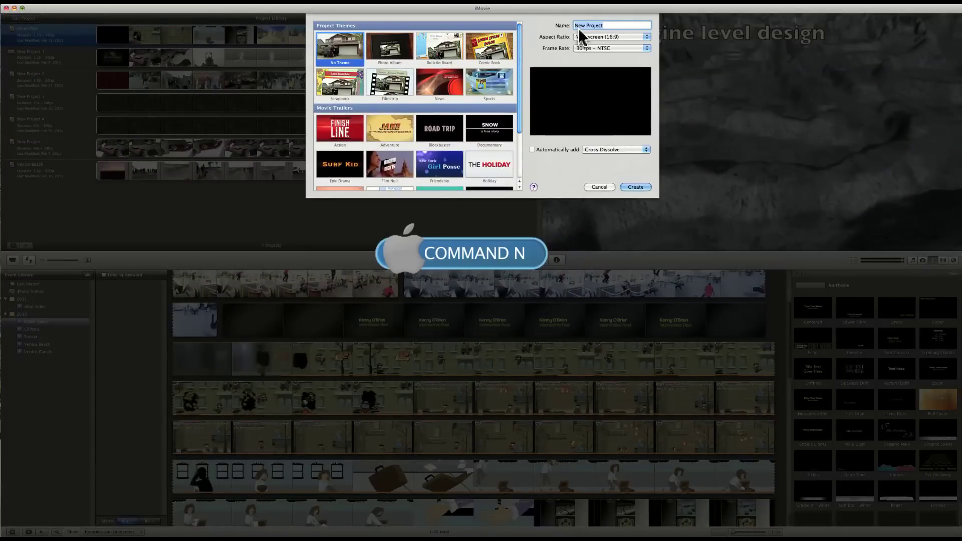
text(Star)
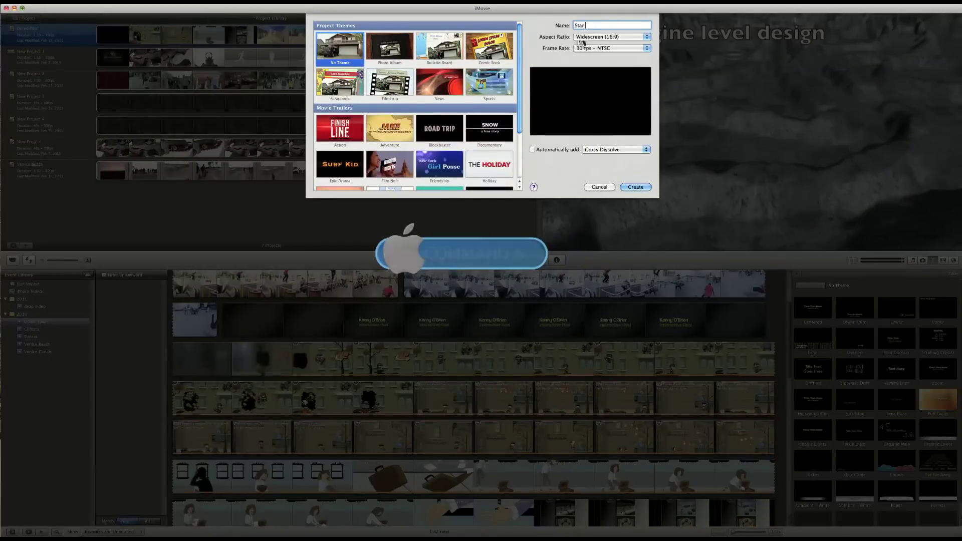
text( wars)
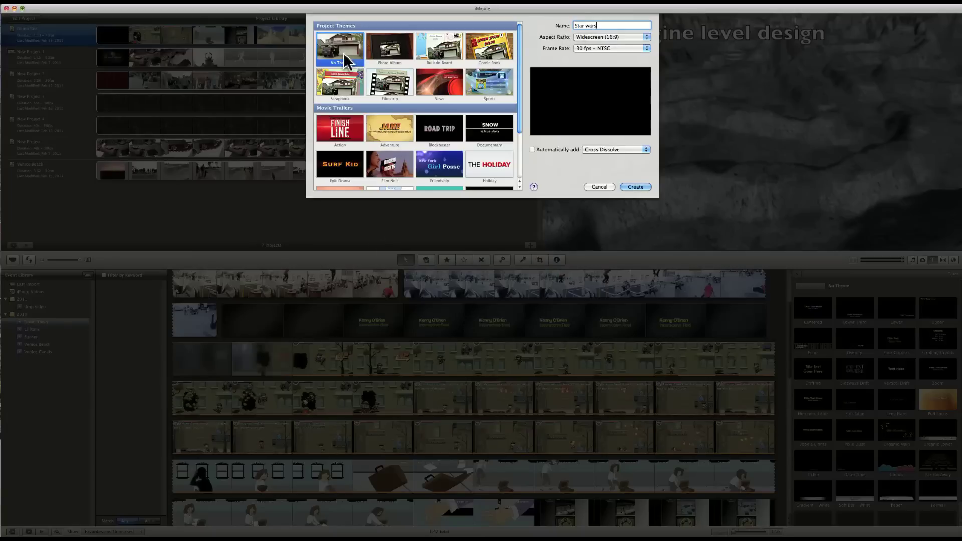
click(635, 187)
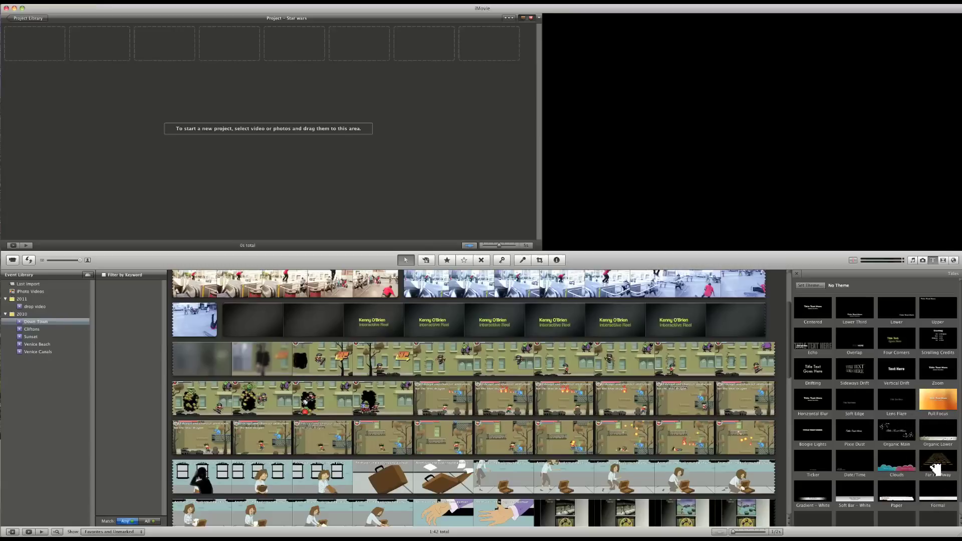
- Add the Far Far Away title with the Stars background and play its crawl
mouse_move(938, 472)
mouse_down()
mouse_move(290, 159)
mouse_move(56, 114)
mouse_up()
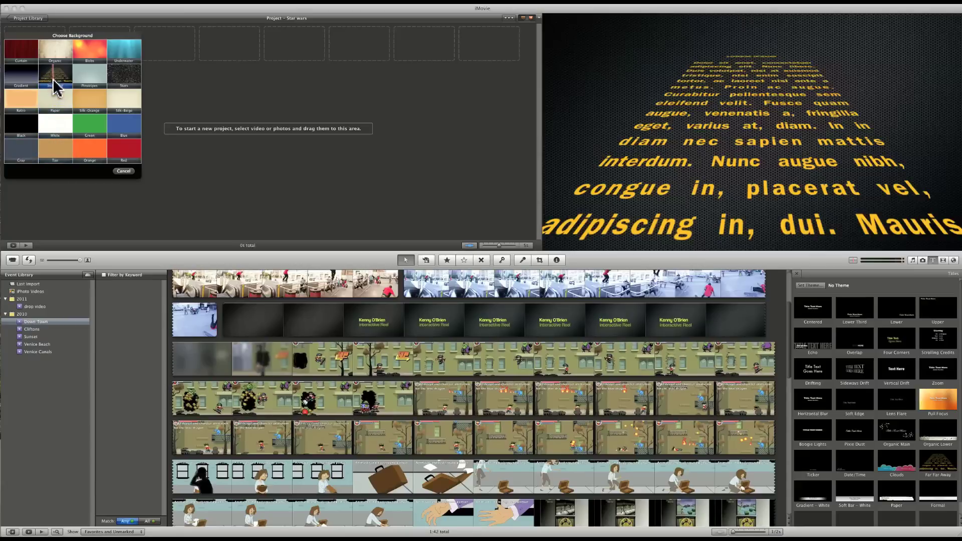
click(120, 81)
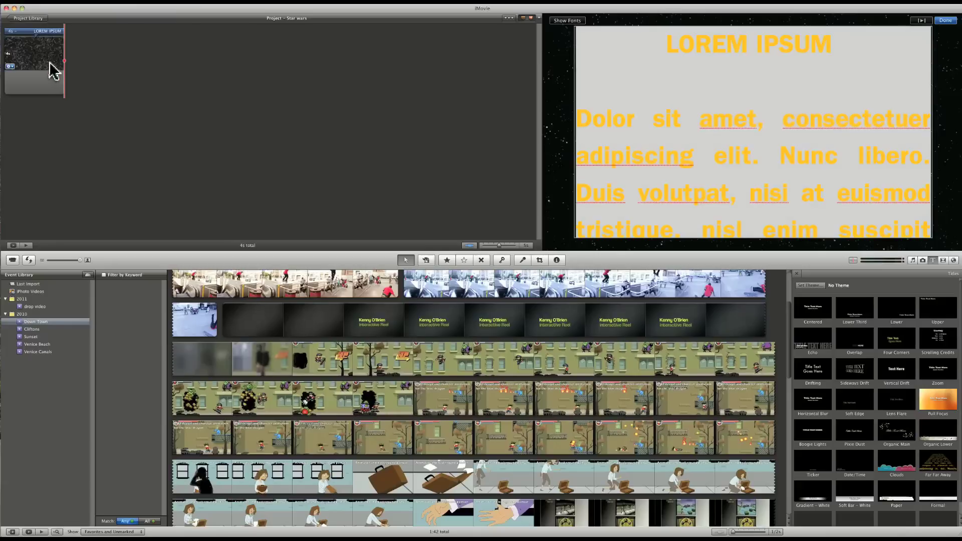
click(10, 89)
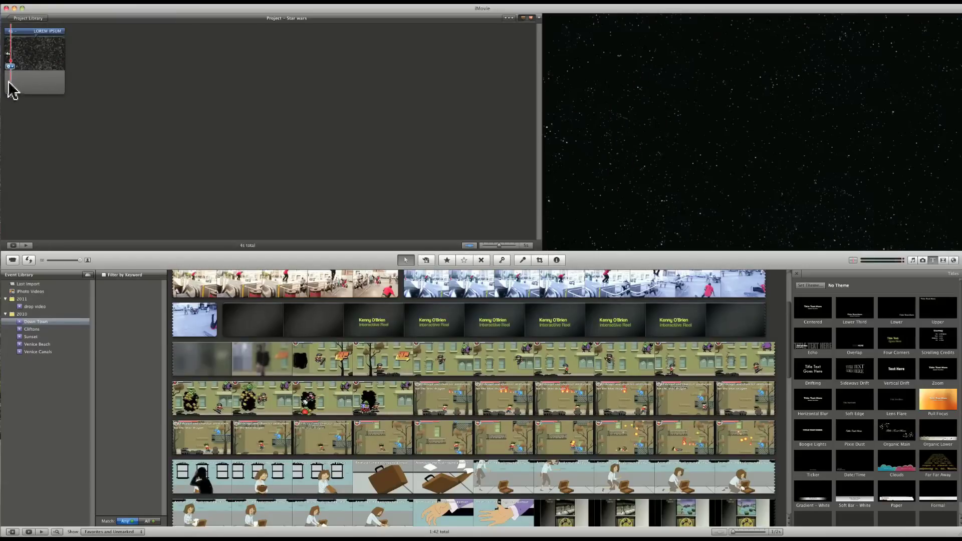
key(space)
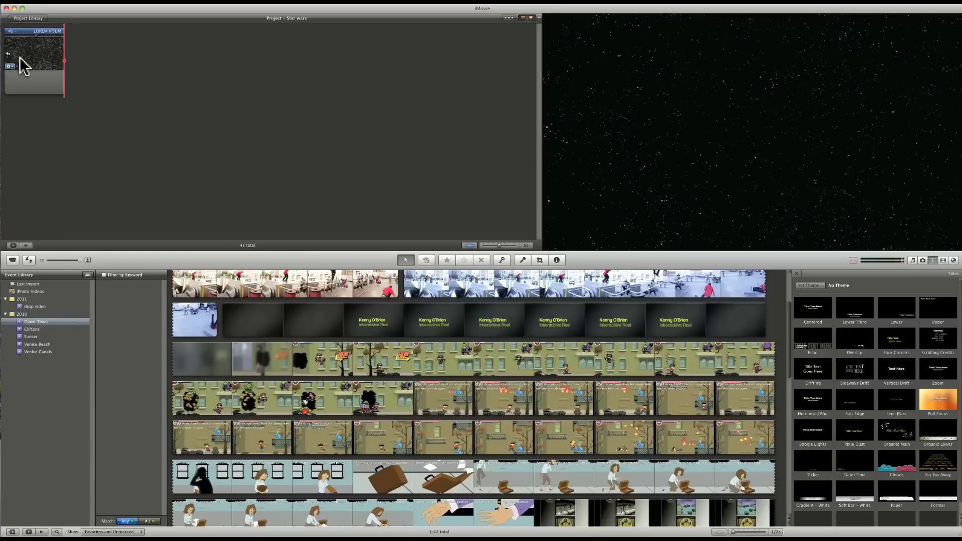
- Set the Far Far Away title clip's Duration to 40 seconds in the Inspector
double_click(21, 64)
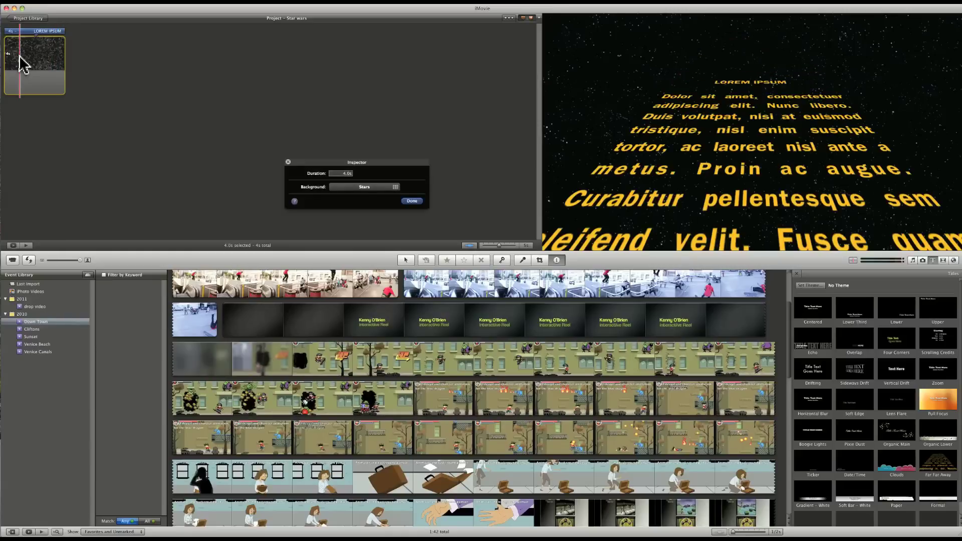
double_click(340, 173)
text(40)
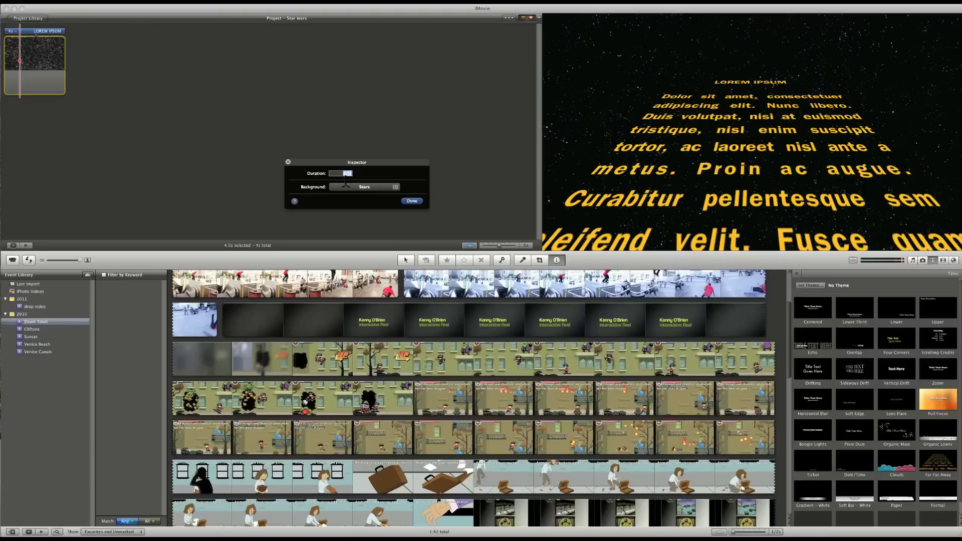
click(411, 202)
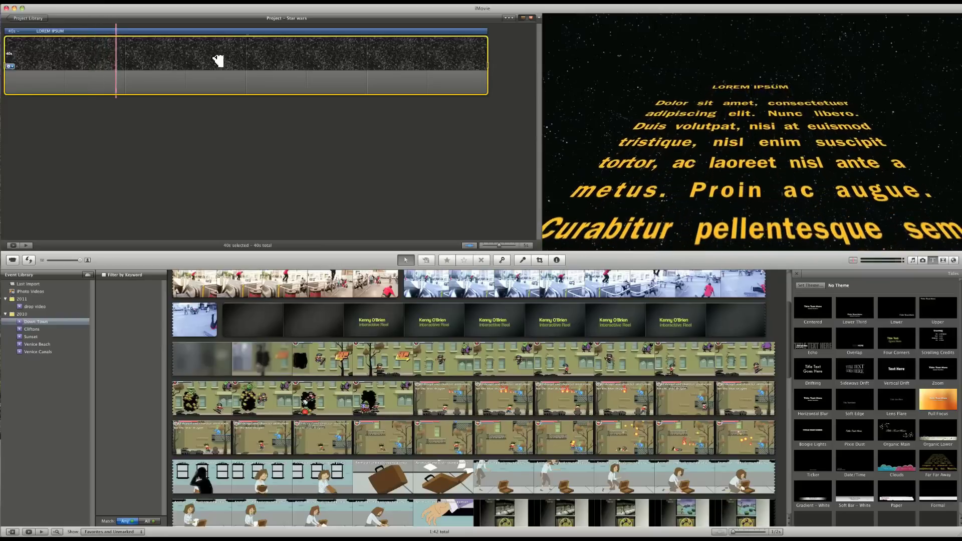
click(357, 45)
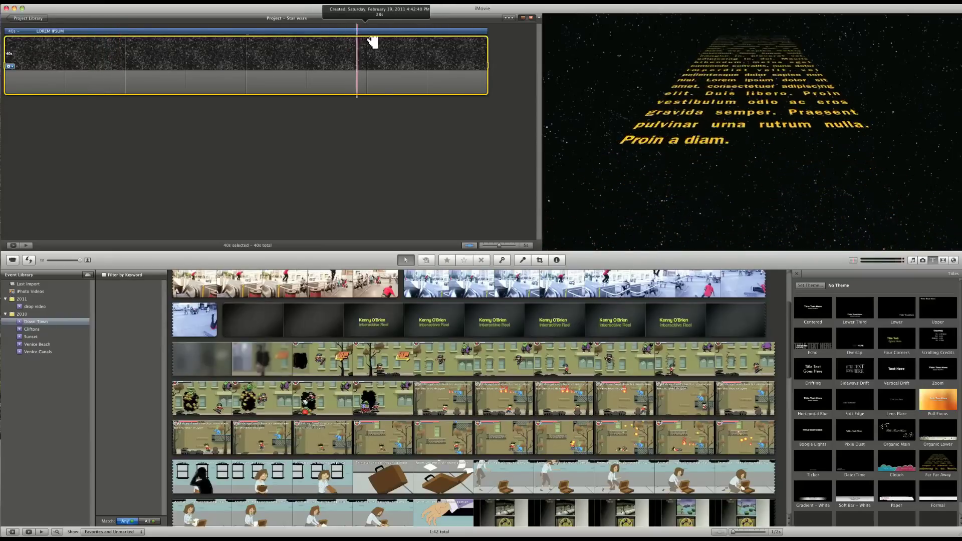
double_click(470, 31)
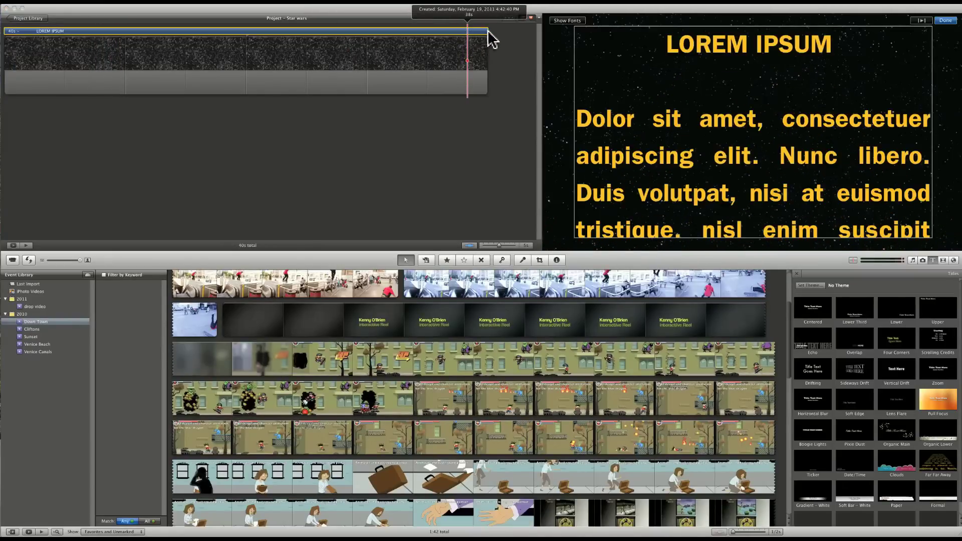
drag(488, 31, 233, 53)
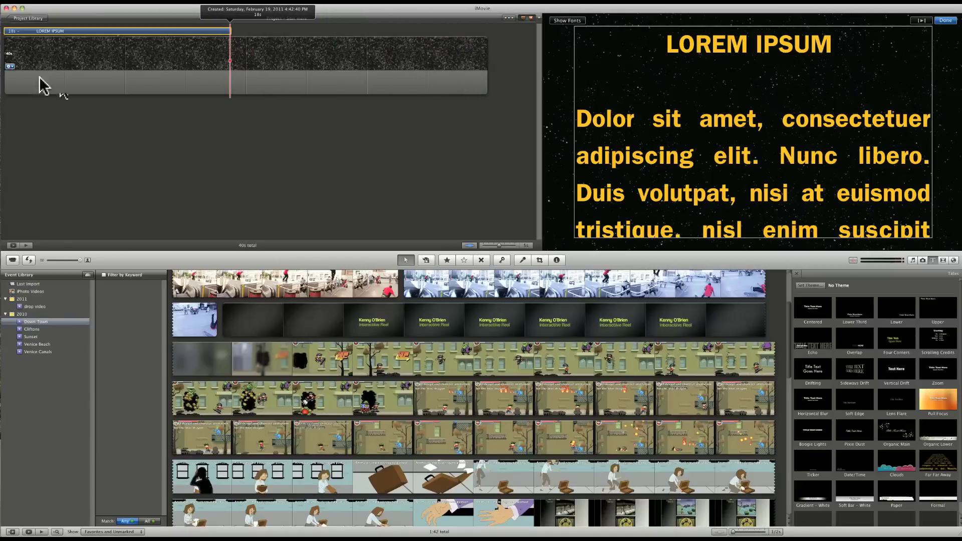
click(9, 80)
key(space)
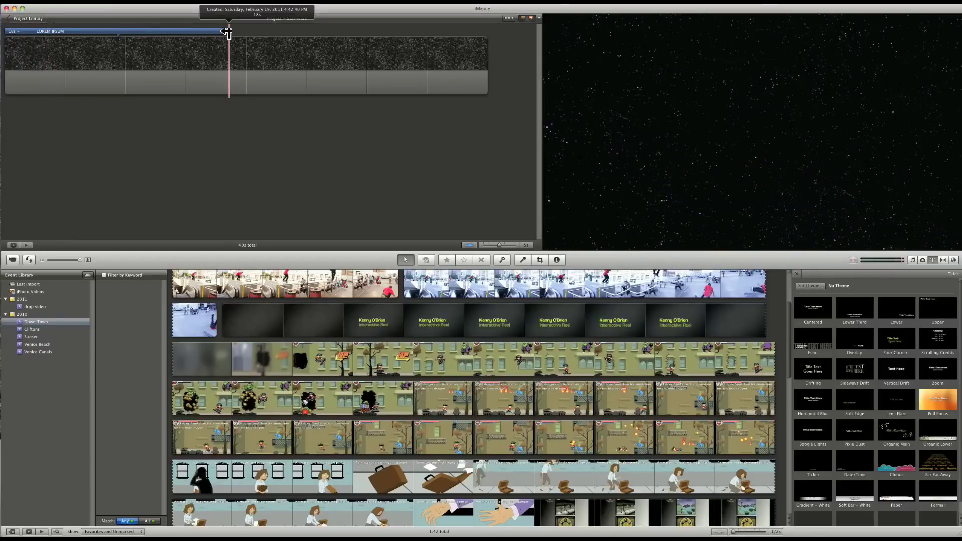
drag(227, 31, 489, 36)
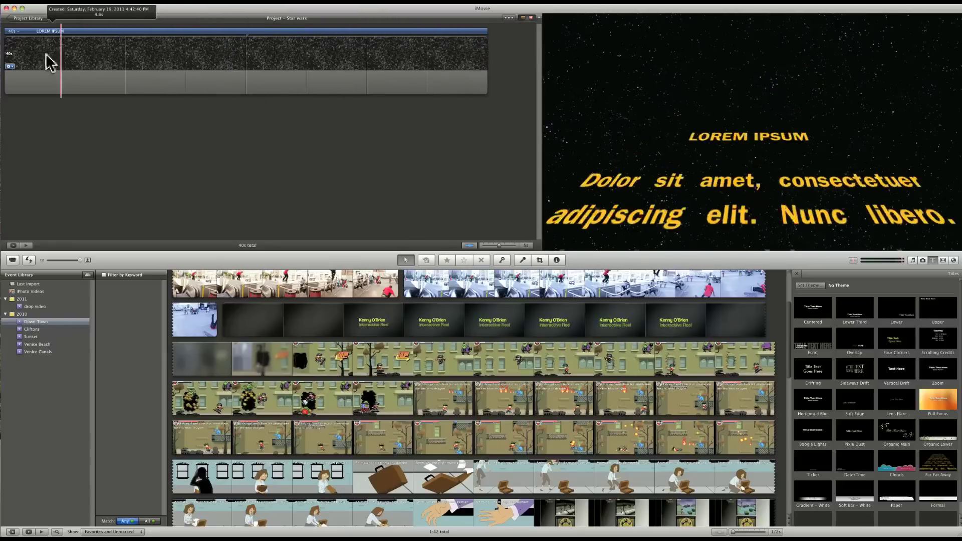
- Set the starfield background clip's Duration to 50 seconds and preview the project
click(15, 74)
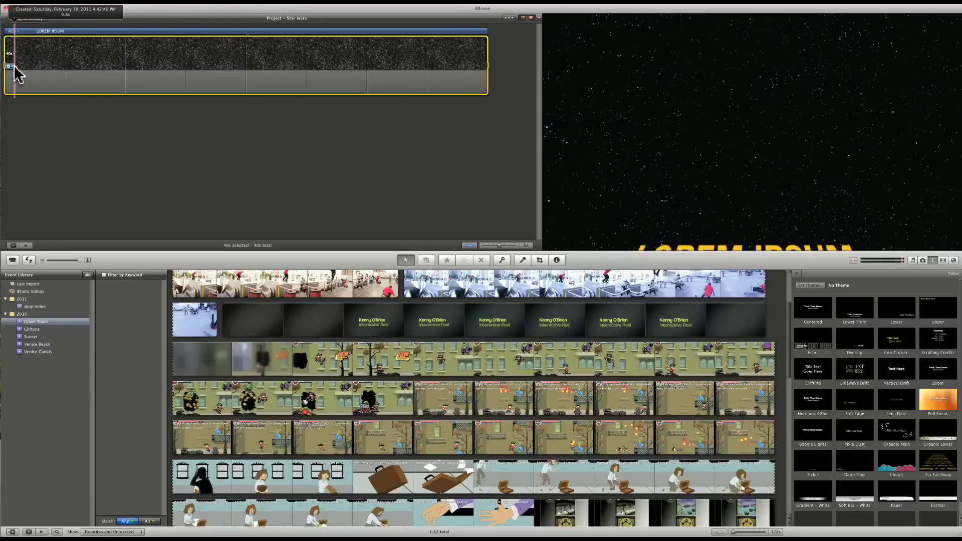
double_click(16, 73)
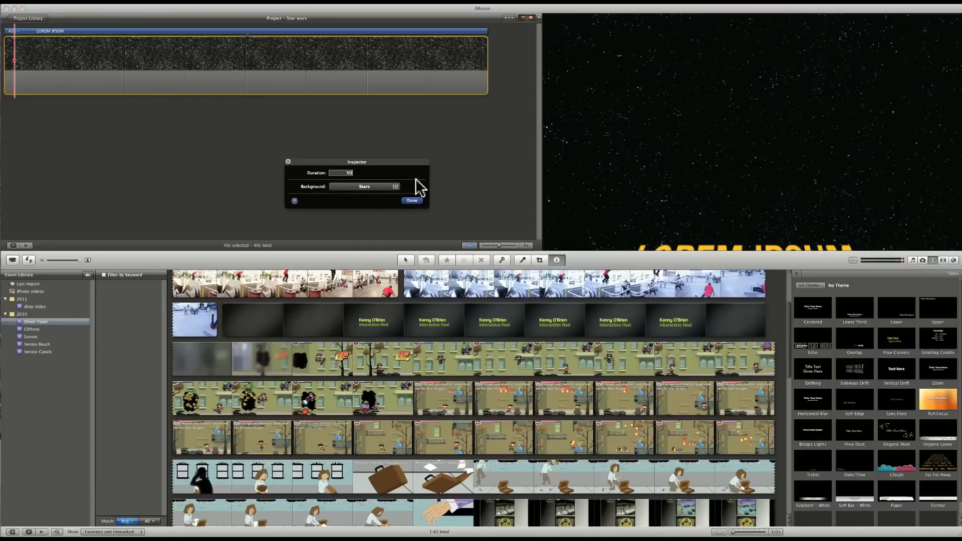
click(412, 202)
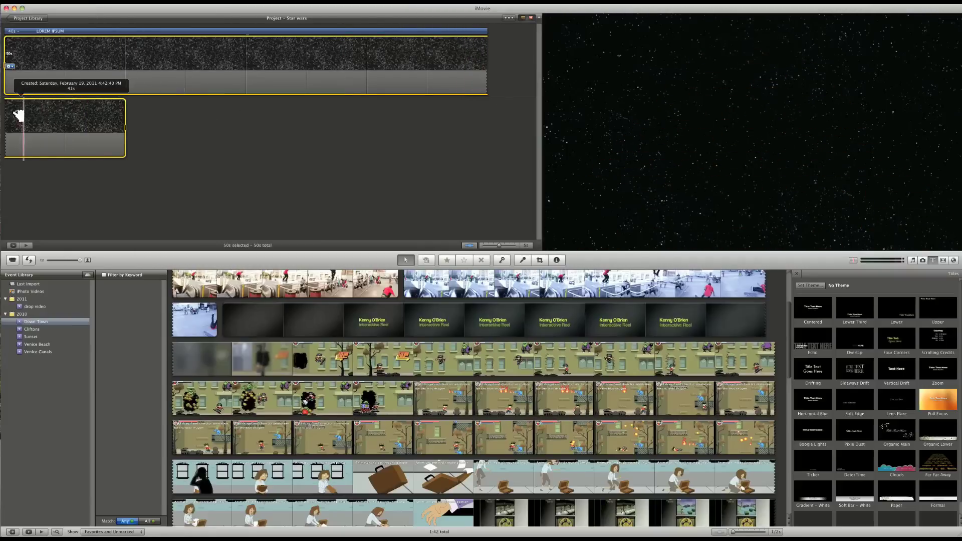
key(space)
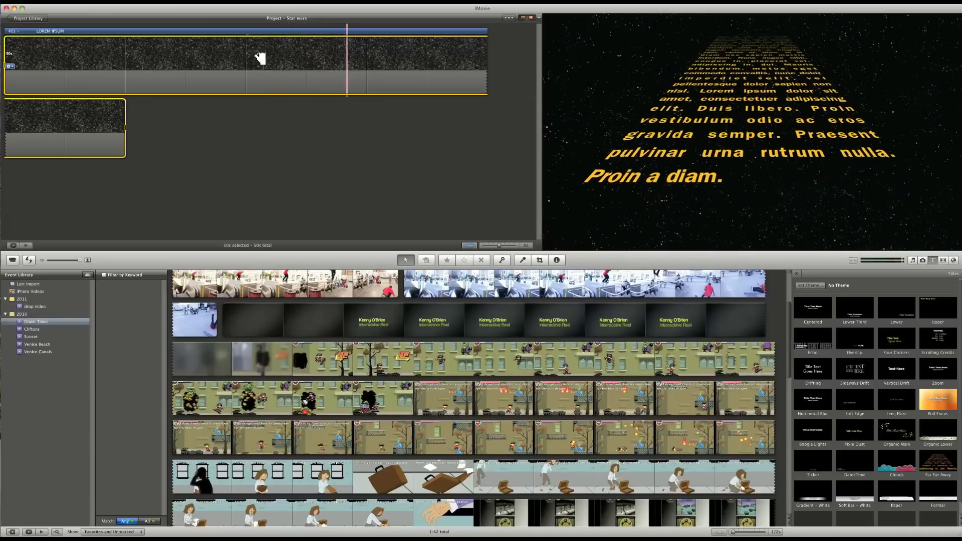
- Replace the crawl's LOREM IPSUM heading with 'Episode IV' and close the title settings
click(231, 33)
double_click(232, 34)
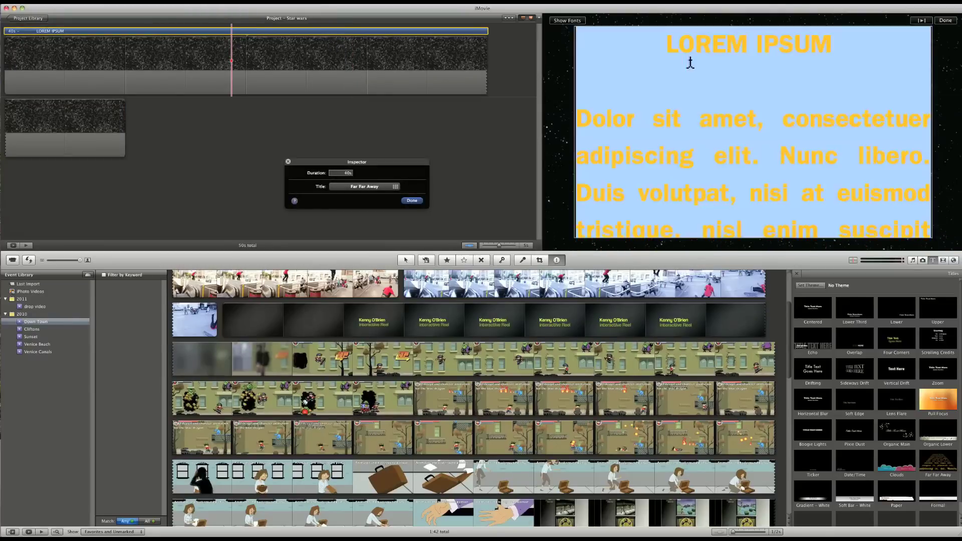
double_click(693, 57)
drag(675, 53, 826, 58)
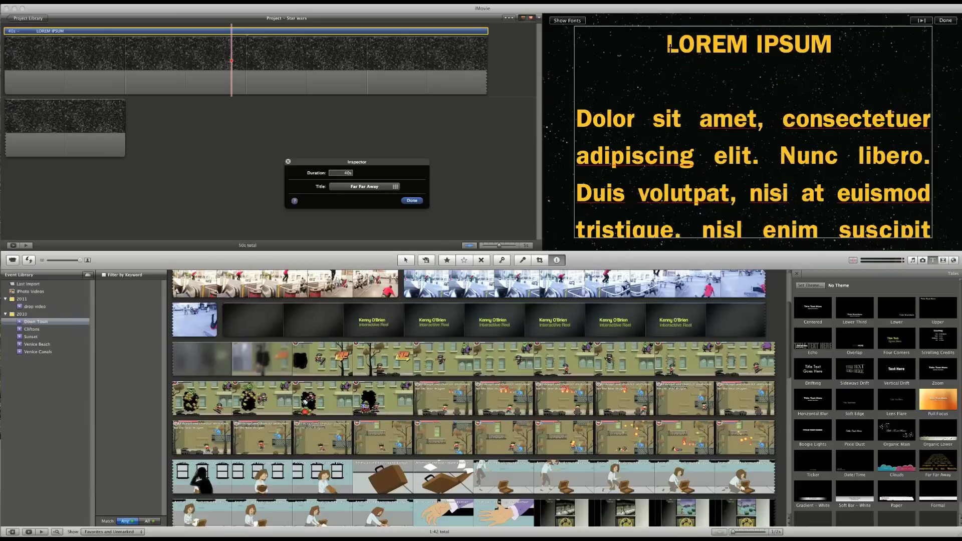
text(Episode IV)
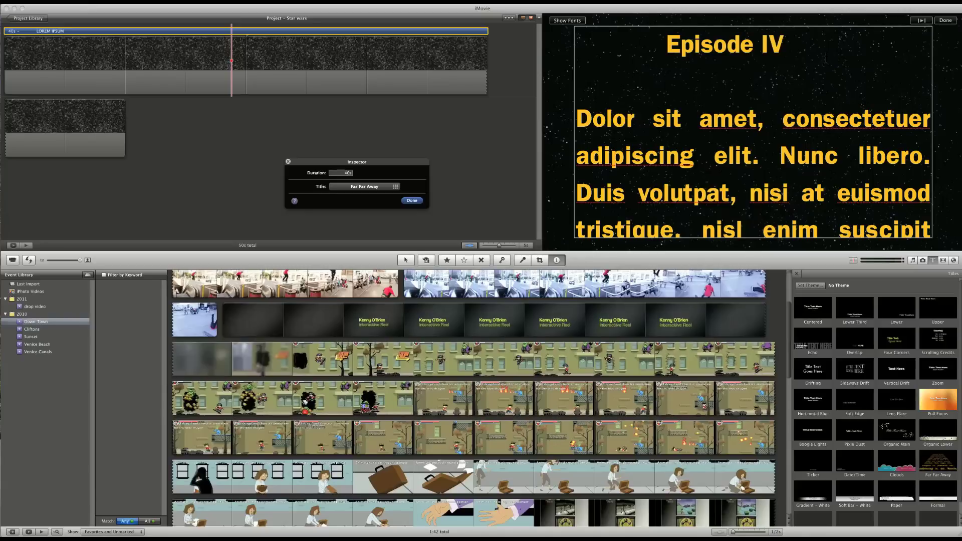
click(483, 134)
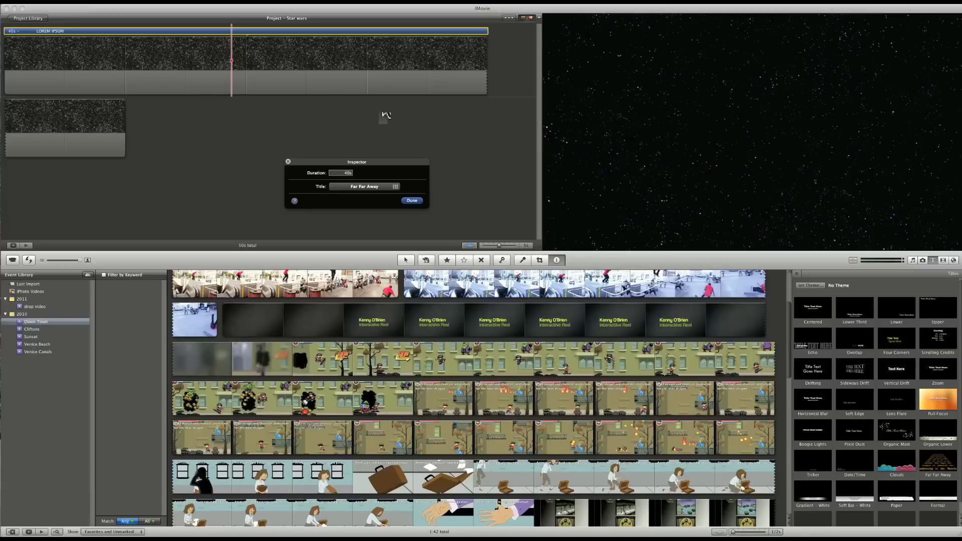
click(198, 150)
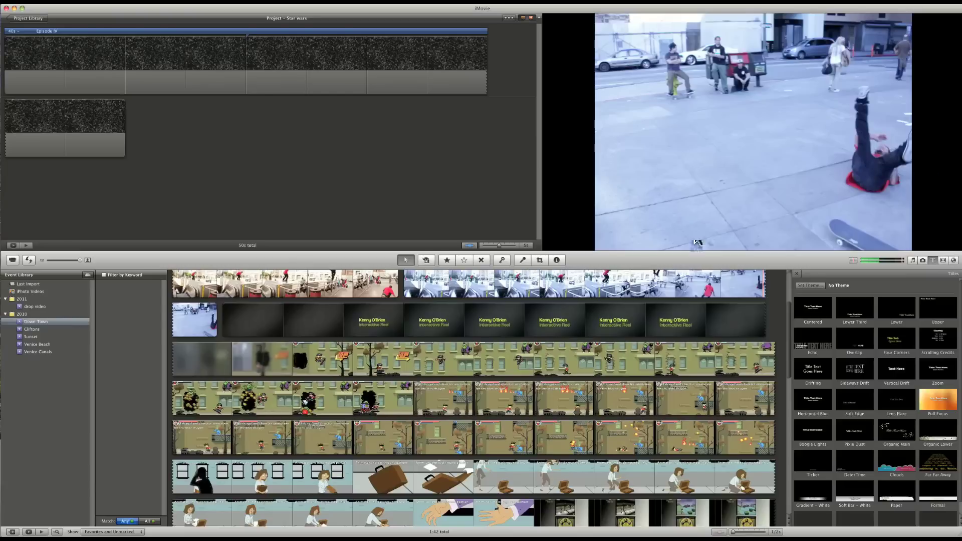
- Place the Earth and Death Star clip after the starfield, making the project 54 seconds
drag(697, 243, 179, 131)
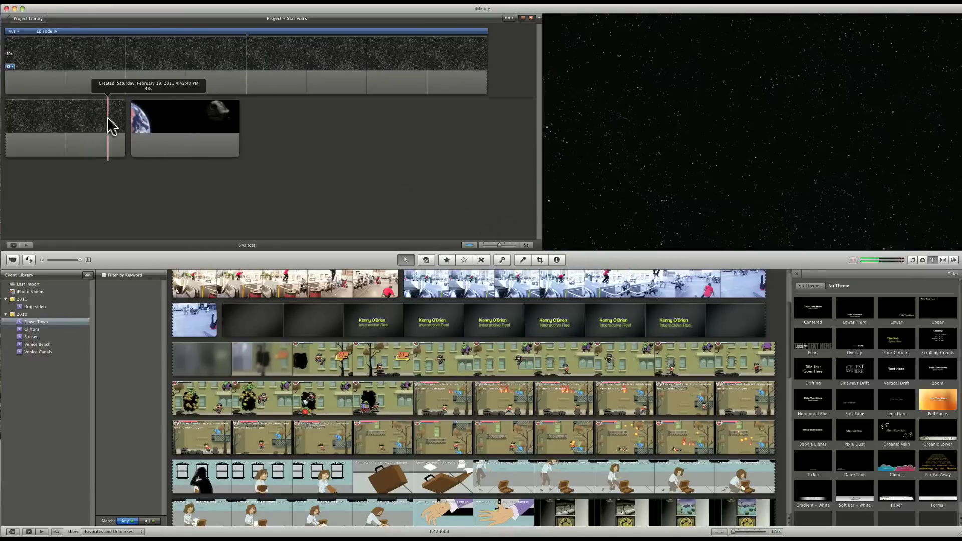
key(space)
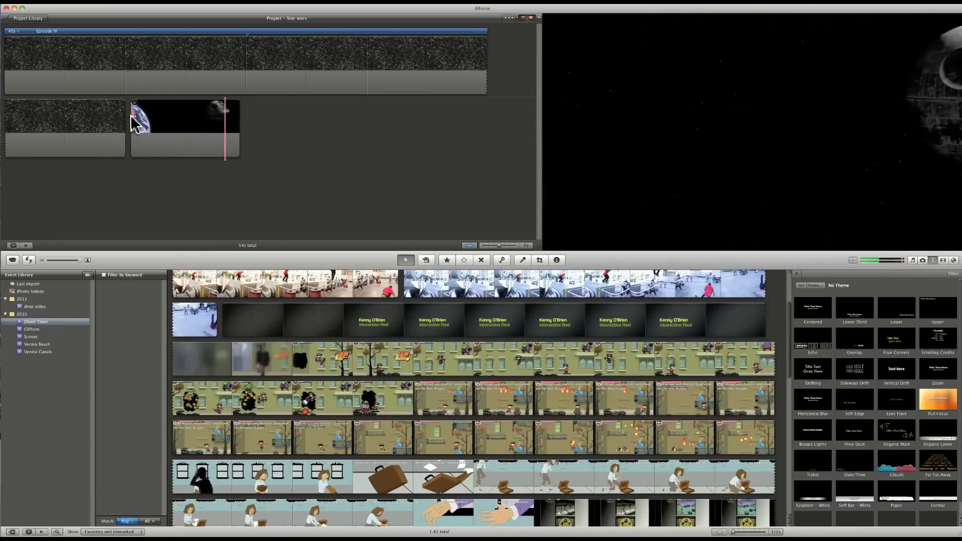
- Set the Earth and Death Star clip's Duration to 8 seconds, making the project 58 seconds
click(167, 122)
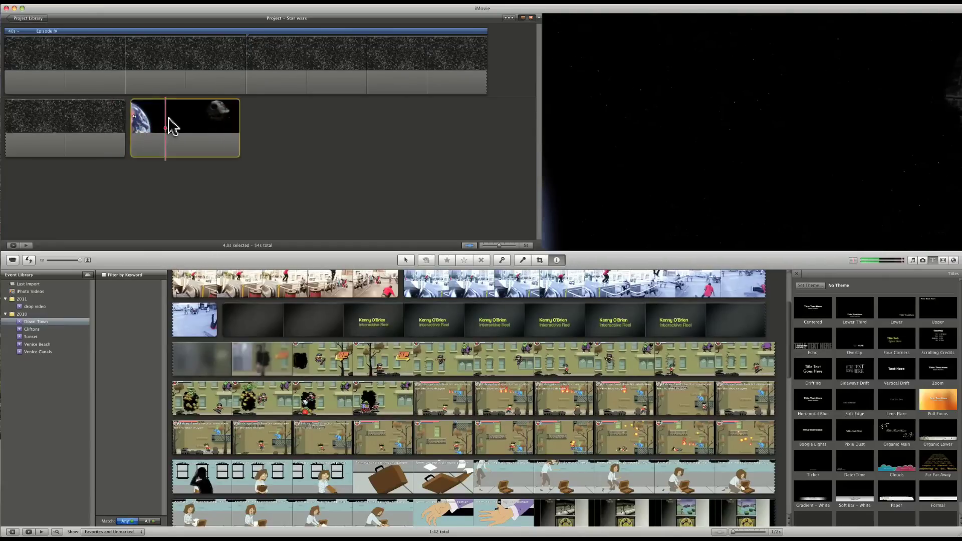
double_click(168, 126)
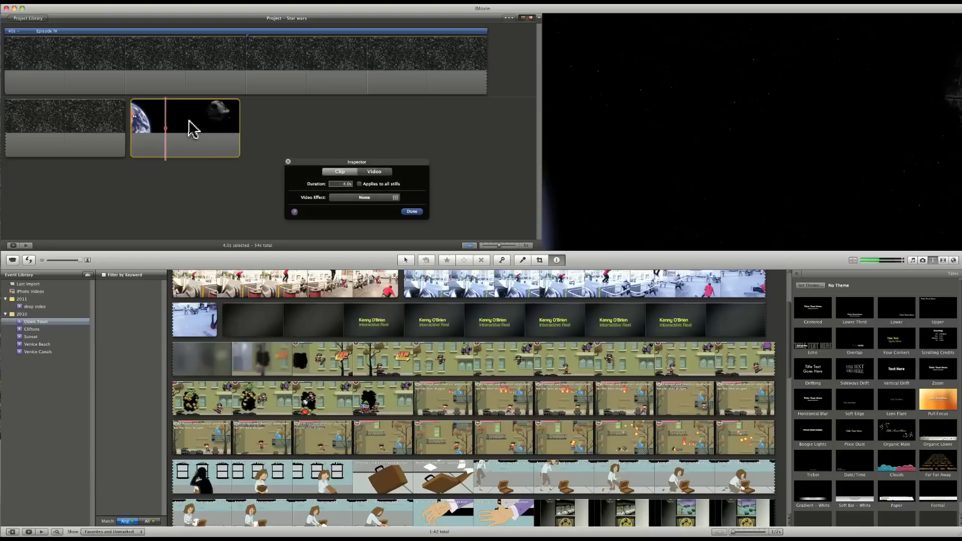
double_click(343, 185)
text(8)
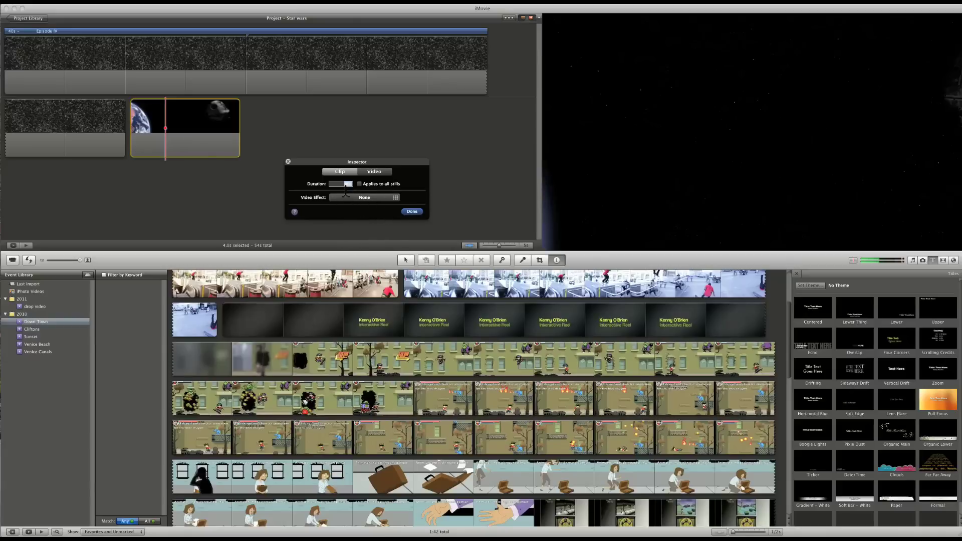
click(412, 213)
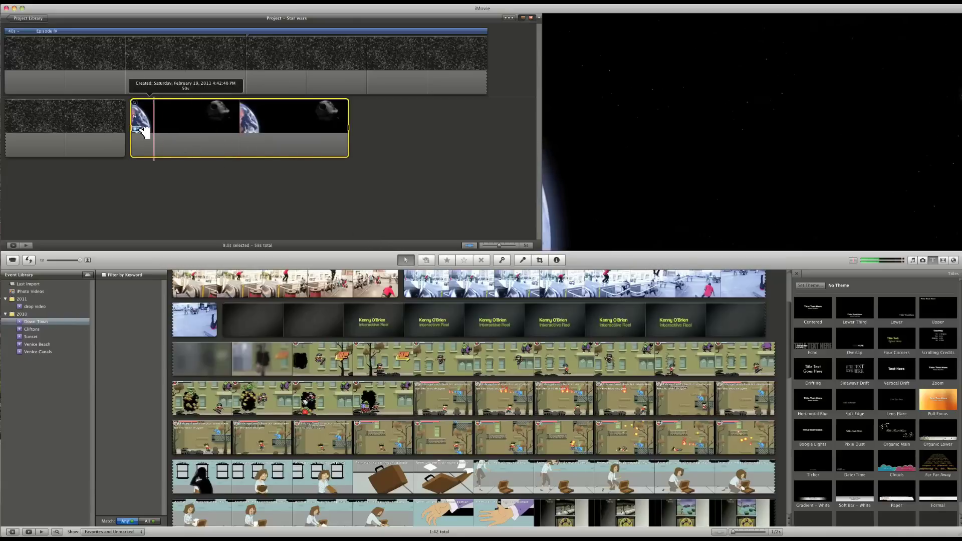
- Apply a Ken Burns pan from the Death Star to Earth and preview it
click(136, 111)
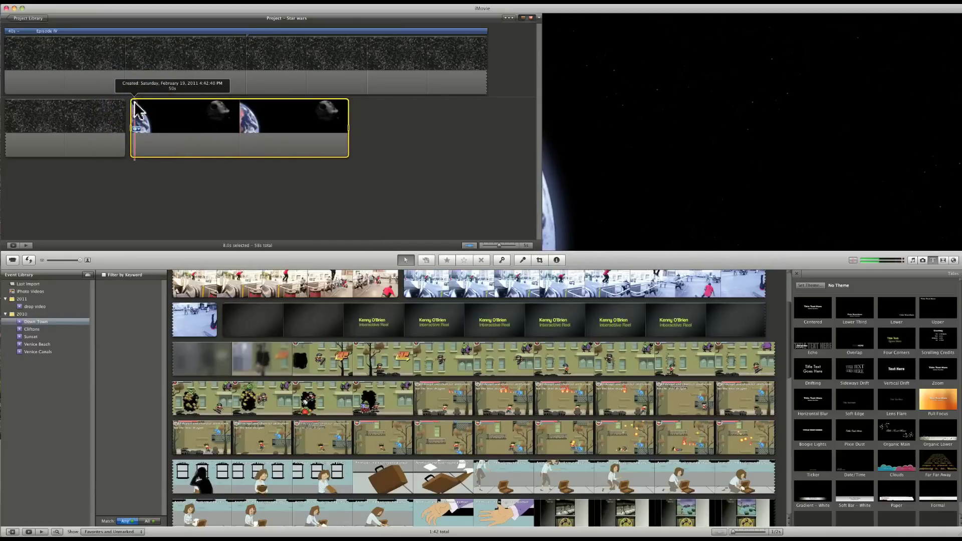
drag(614, 123, 795, 95)
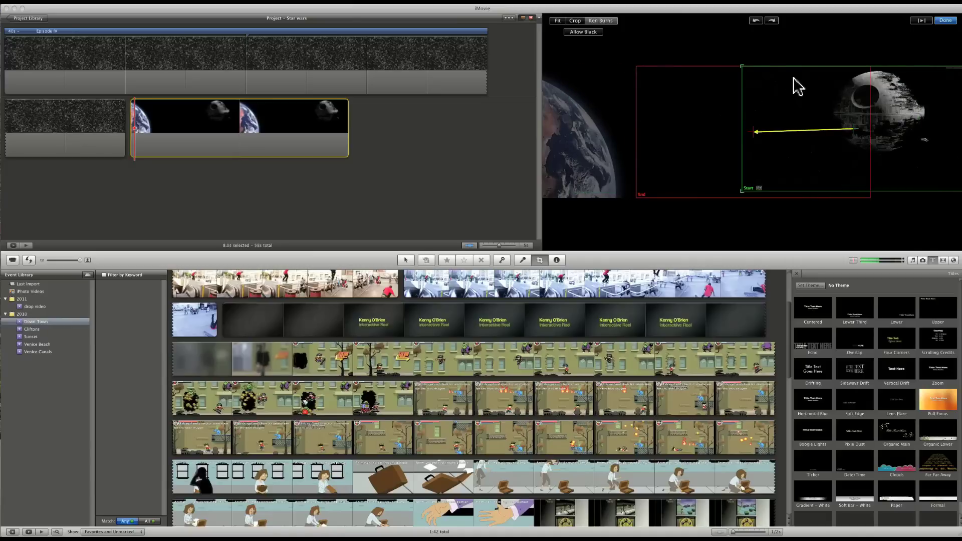
click(663, 187)
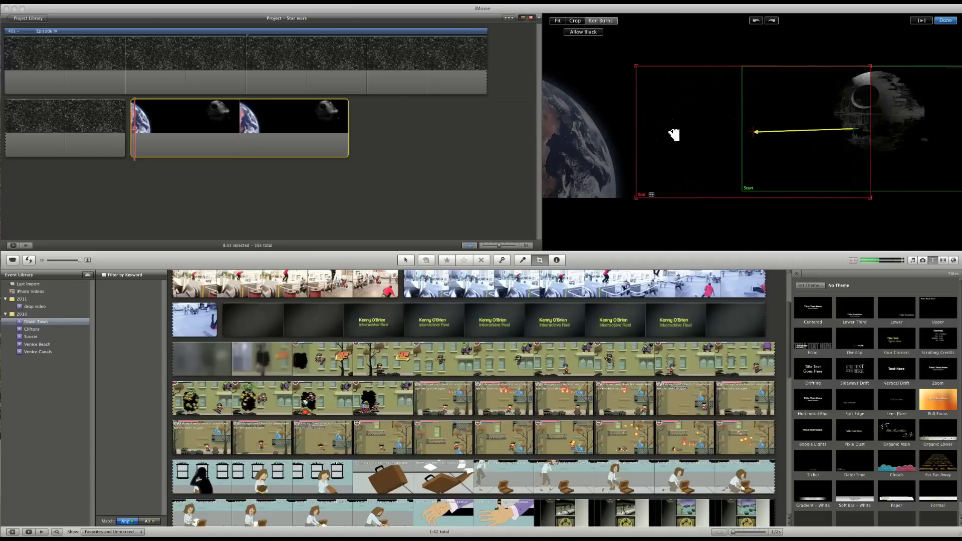
drag(673, 134, 552, 129)
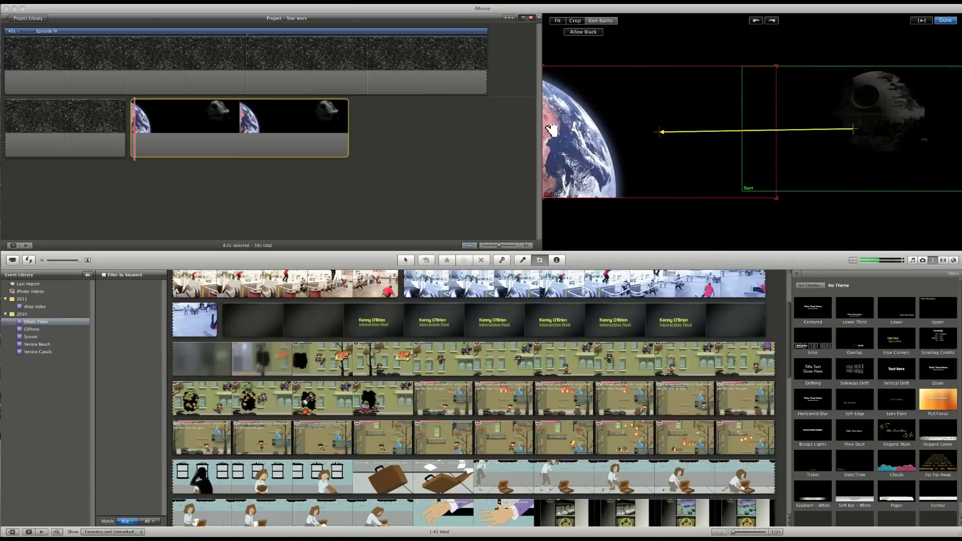
click(943, 25)
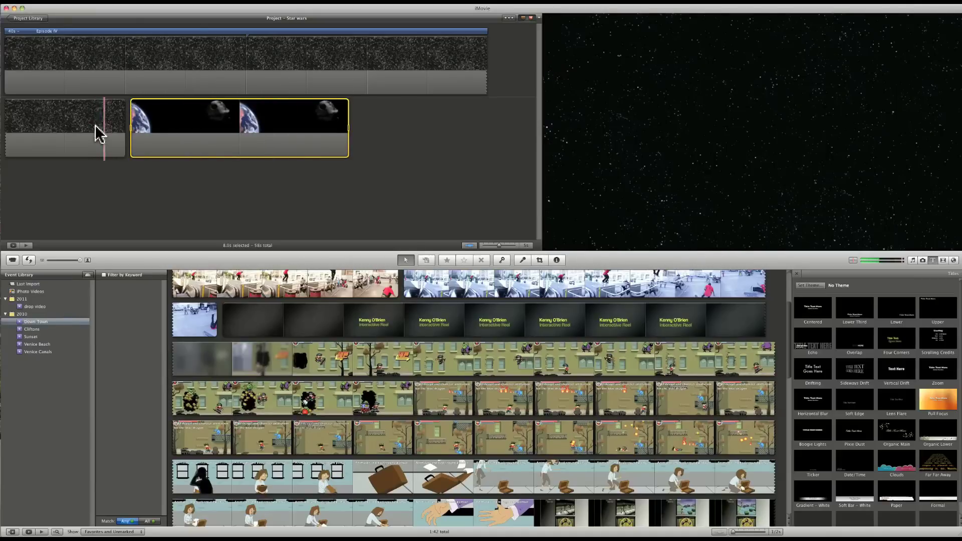
key(space)
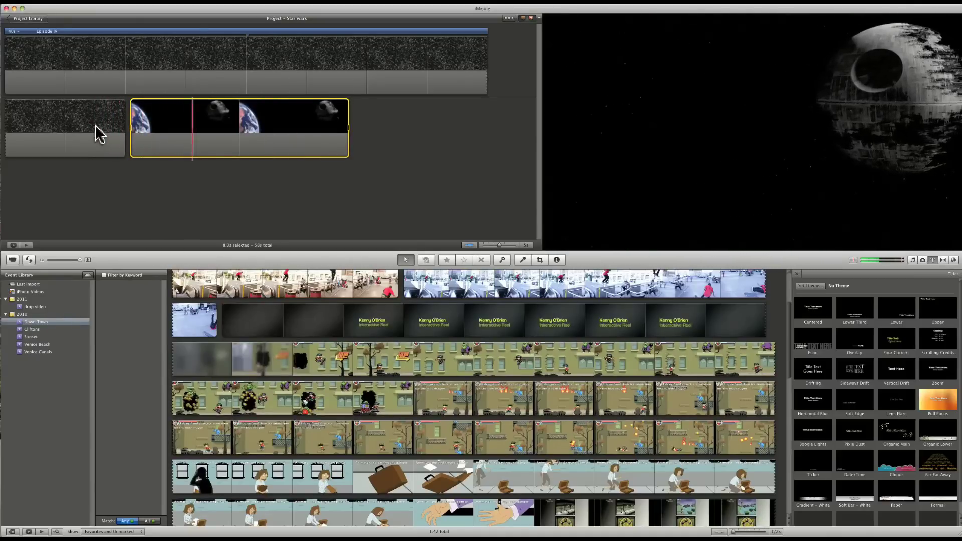
key(space)
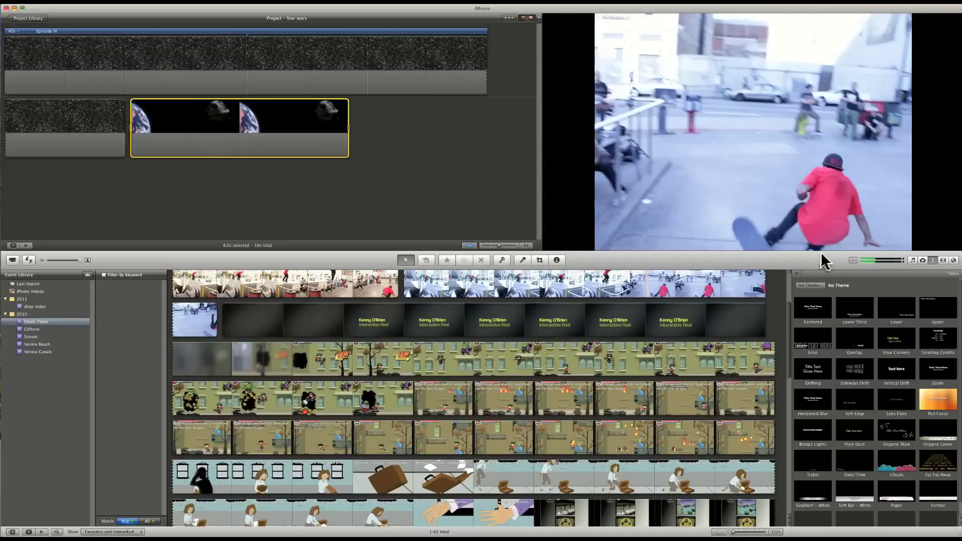
- Place a 1.5-second Cross Zoom transition between the starfield and Earth clips
click(943, 261)
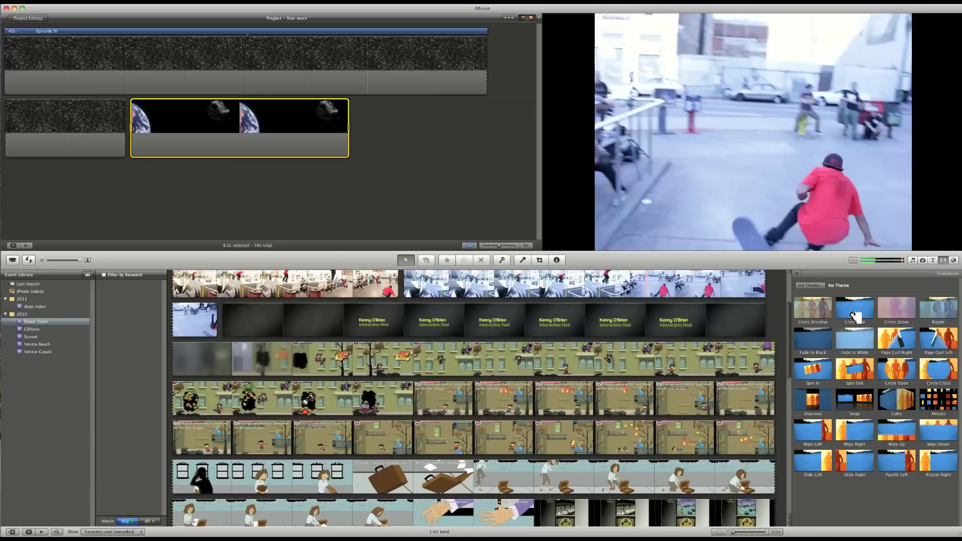
drag(894, 315, 127, 133)
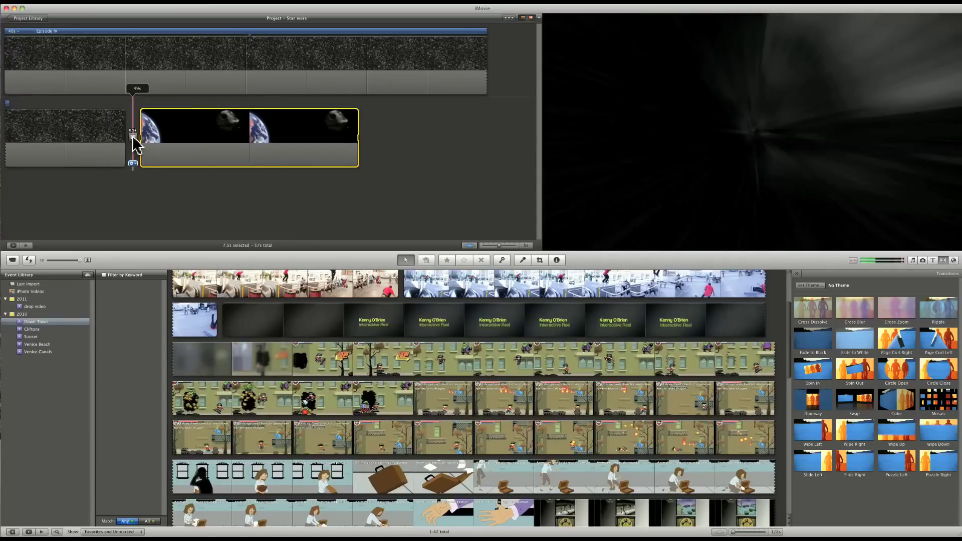
click(134, 145)
double_click(134, 139)
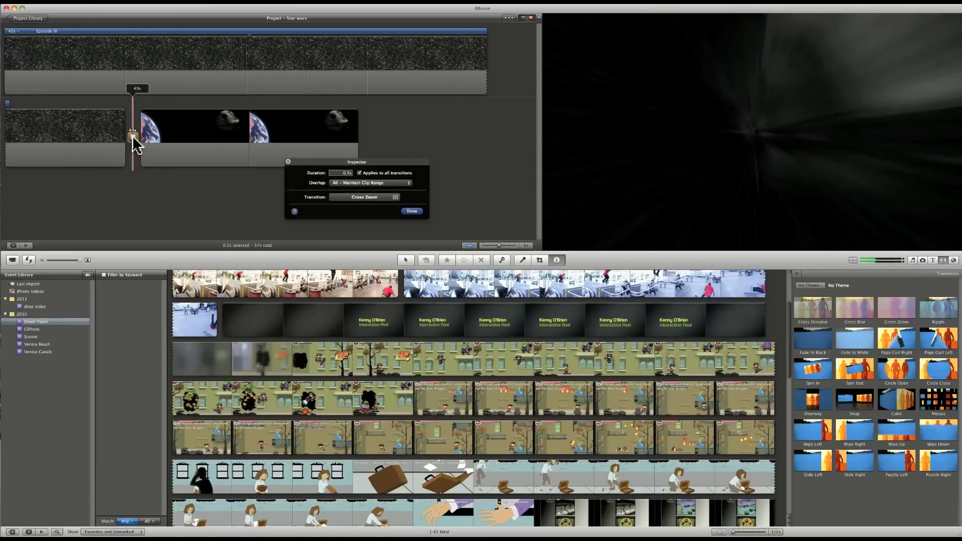
double_click(350, 174)
text(1.5)
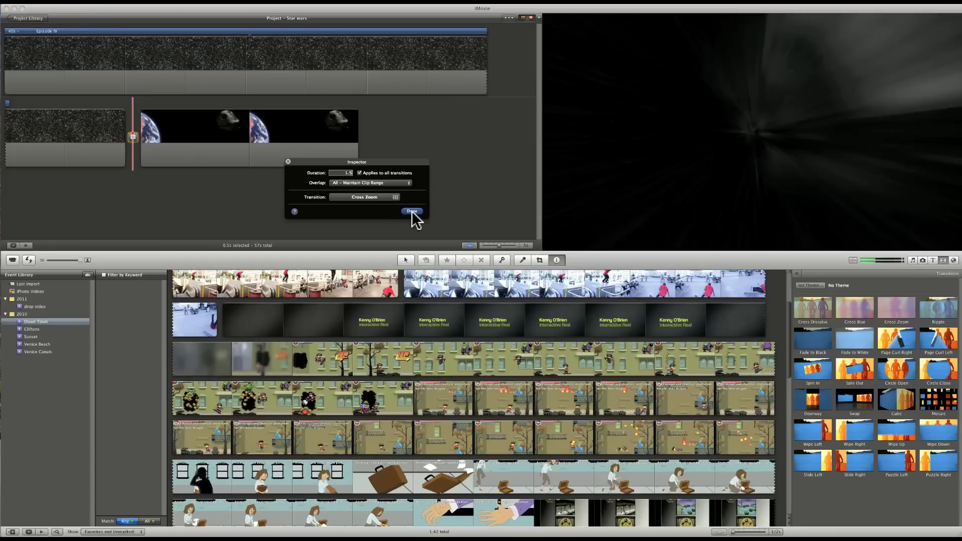
click(411, 213)
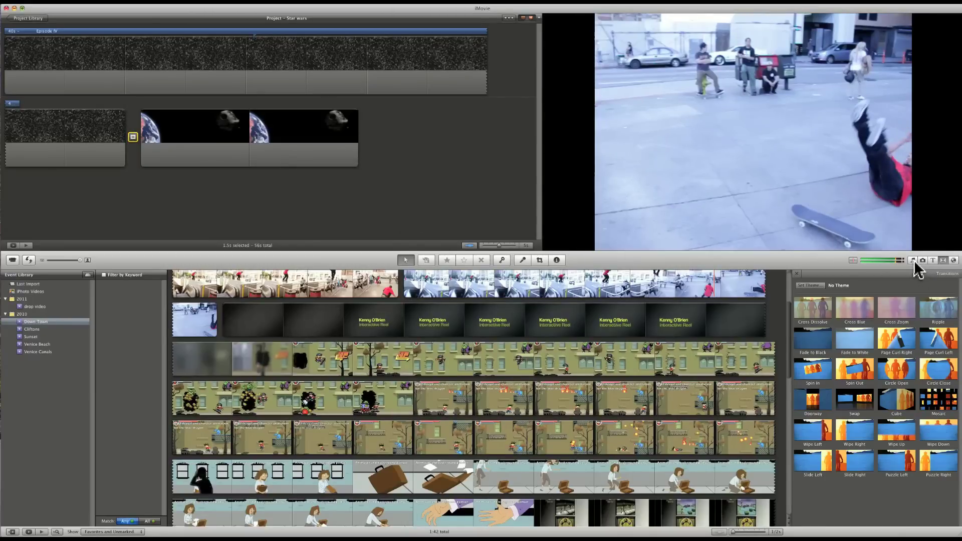
- Search Music and Sound Effects for 'Star' and select Star Wars Intro HD 1080p
key(super+1)
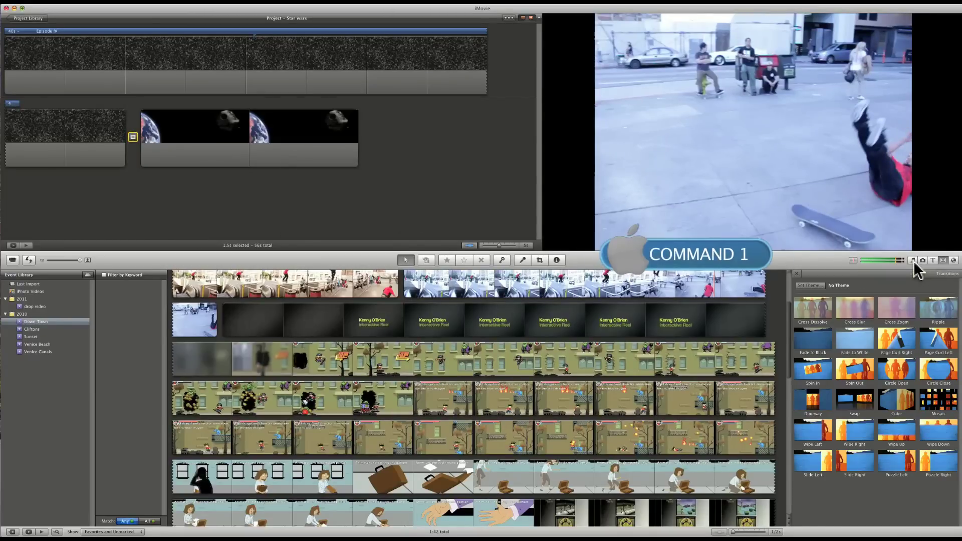
click(913, 260)
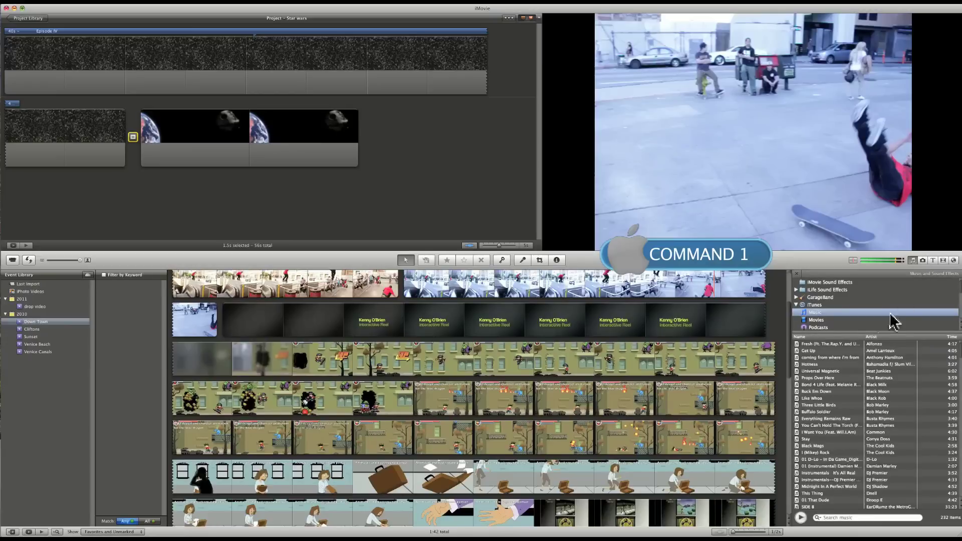
click(837, 518)
text(St)
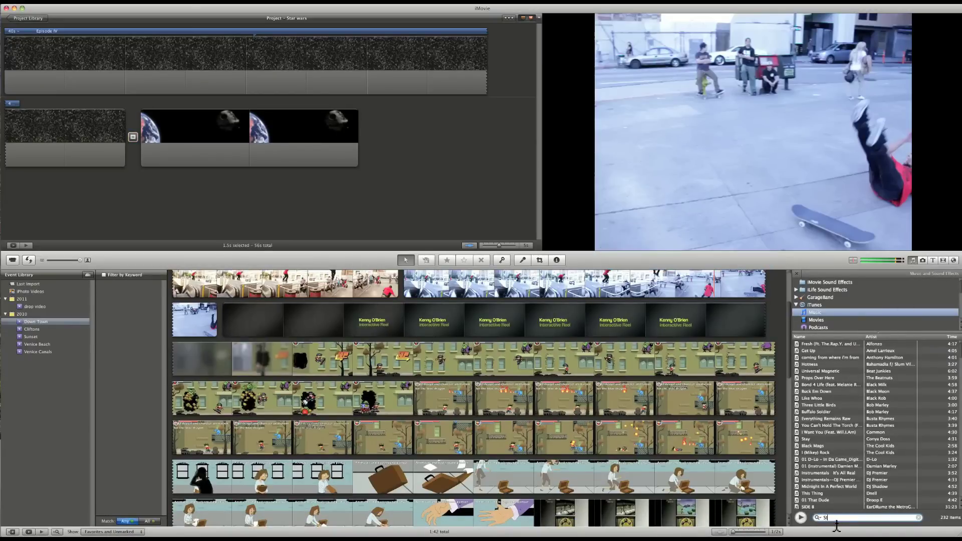
text(ar)
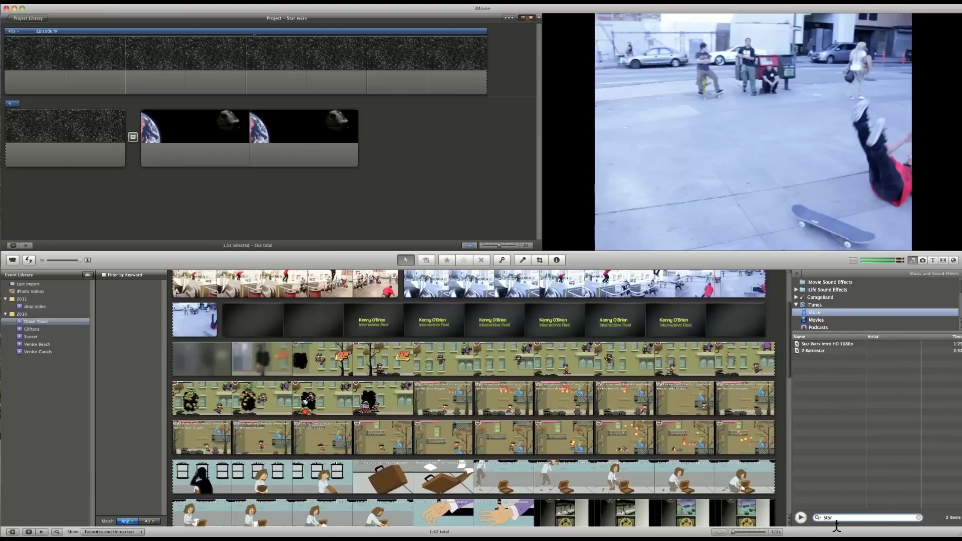
click(840, 347)
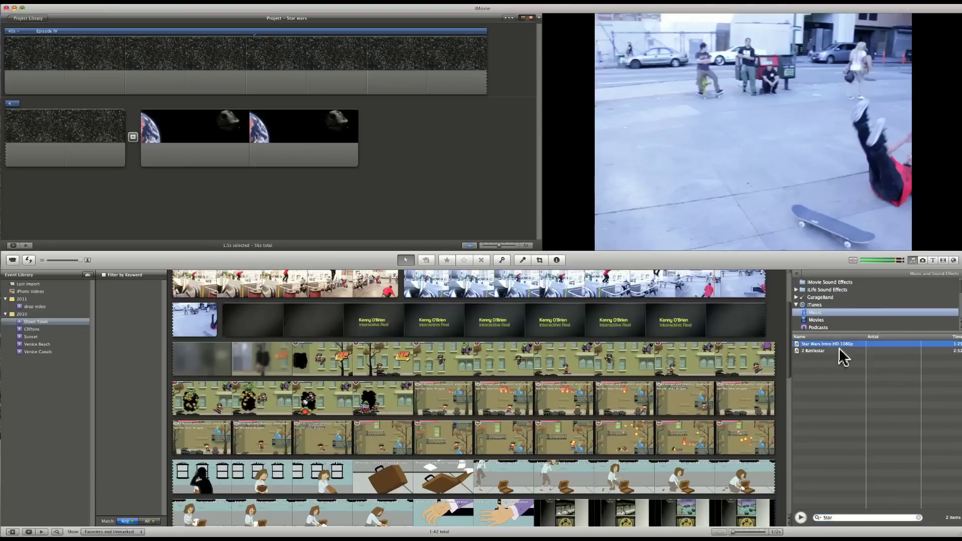
- Drop the song in as background music aligned to the project start
drag(703, 259, 15, 57)
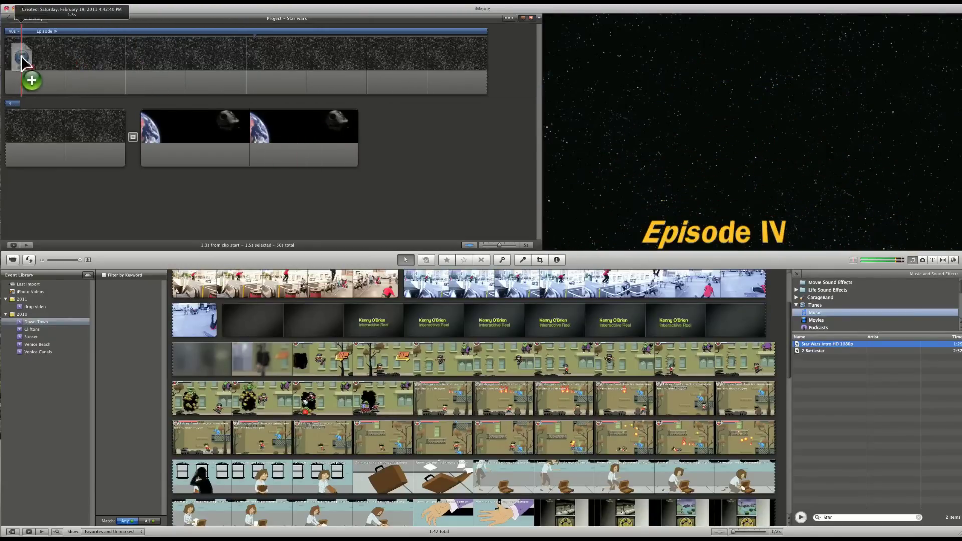
drag(15, 57, 24, 64)
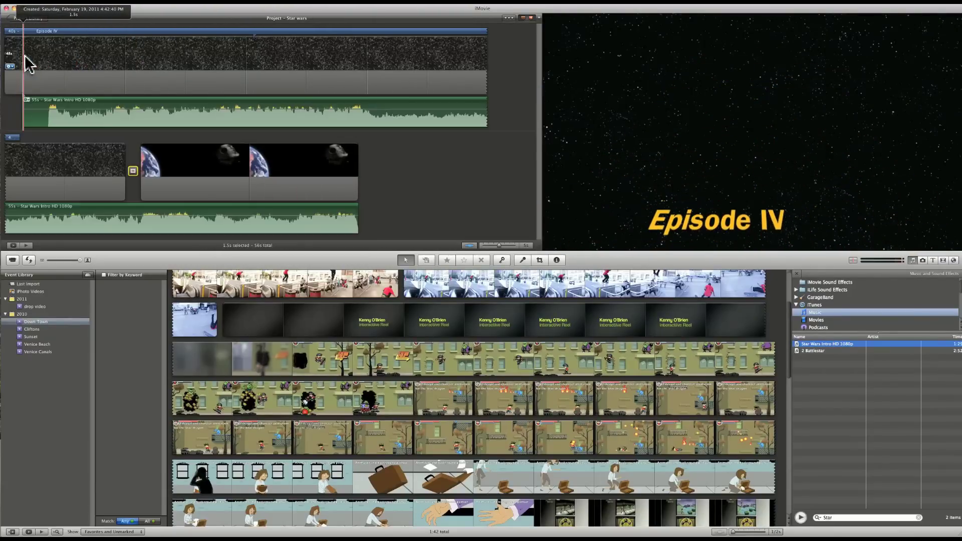
click(48, 109)
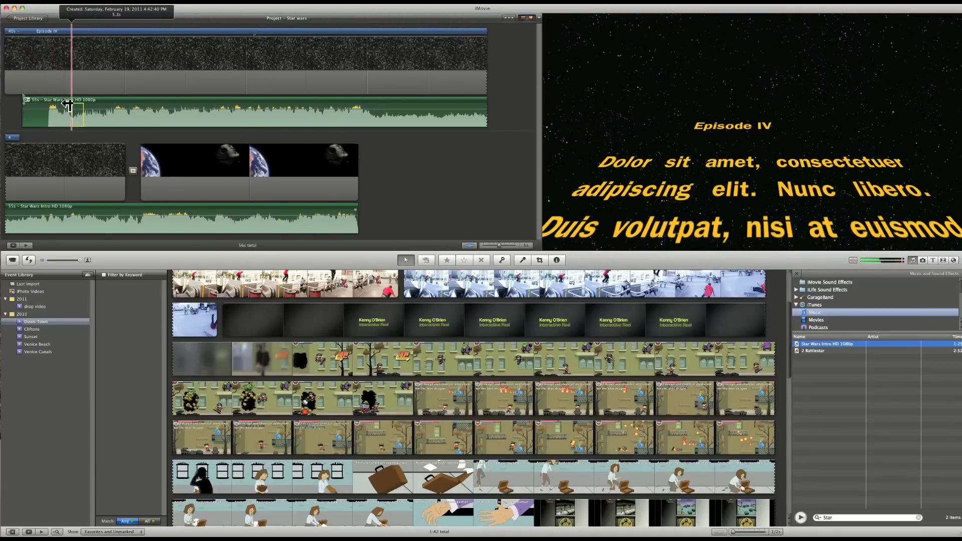
drag(318, 101, 222, 99)
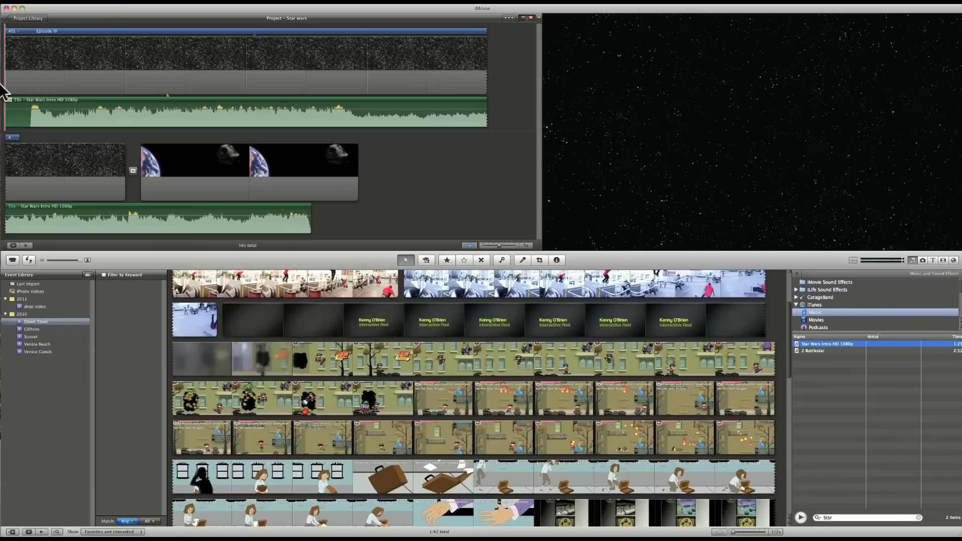
key(space)
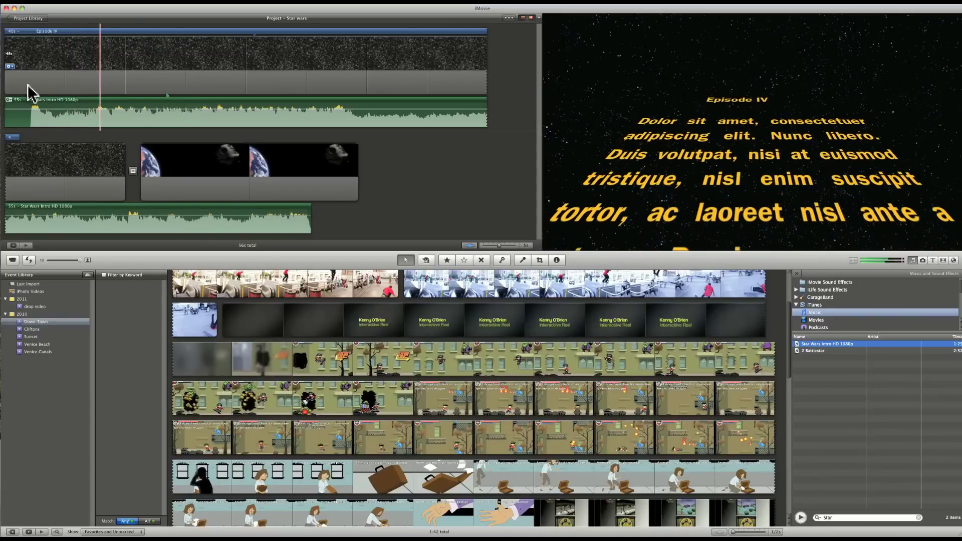
click(43, 42)
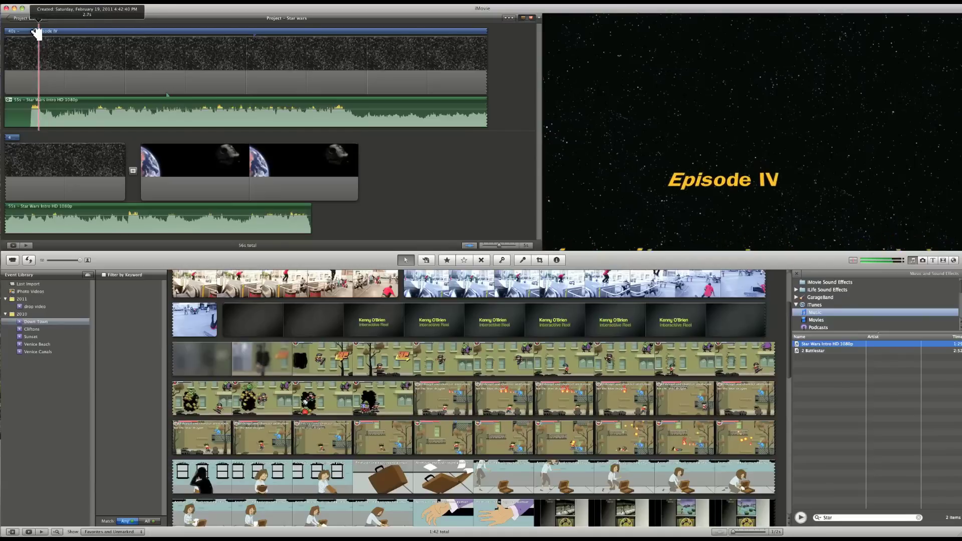
key(Home)
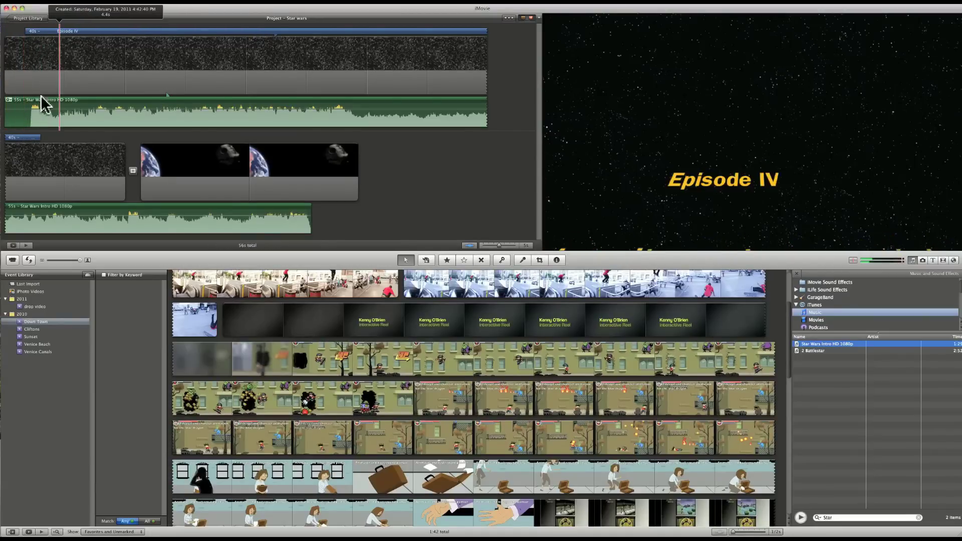
click(29, 113)
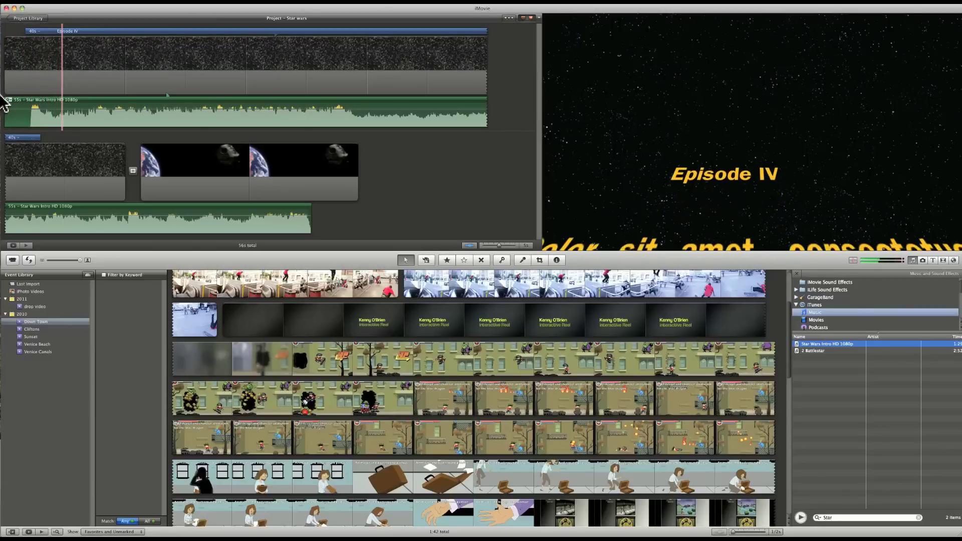
key(space)
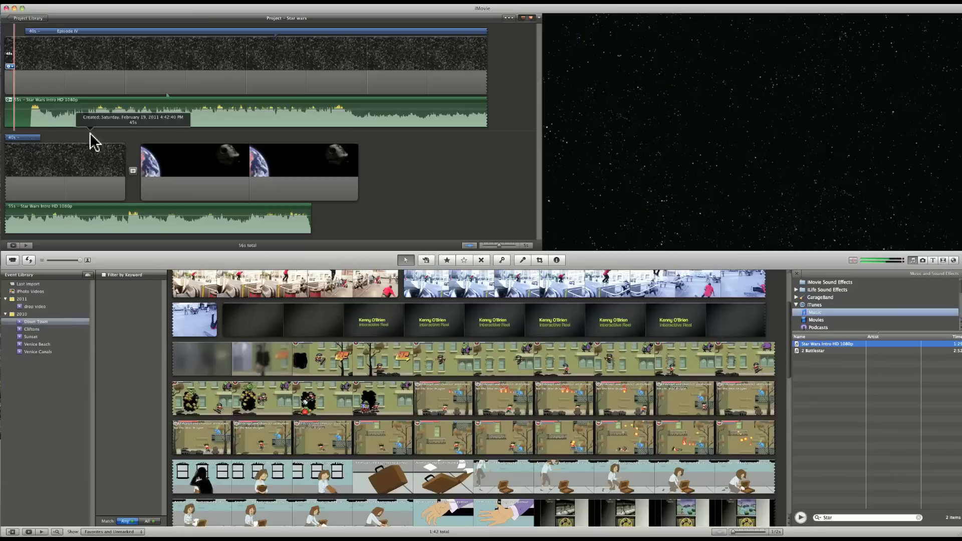
mouse_move(132, 171)
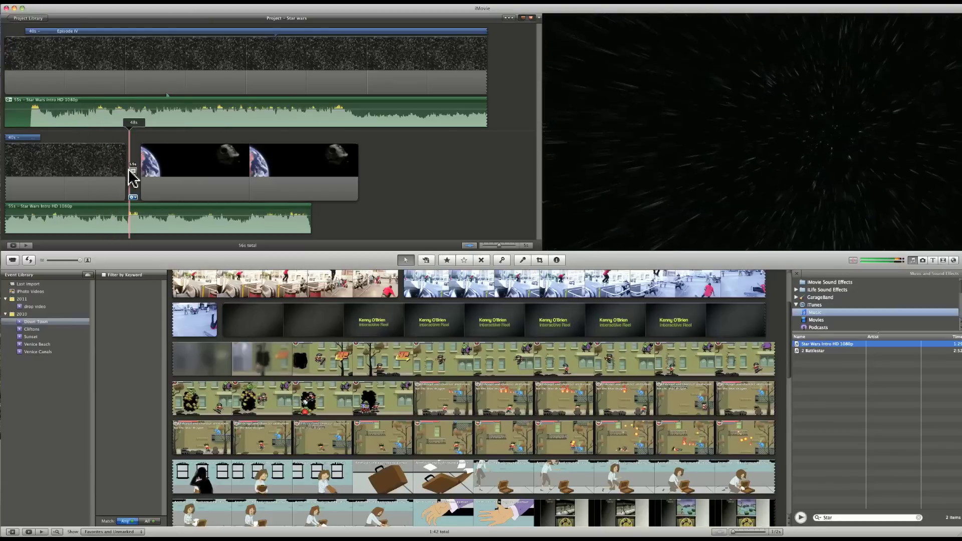
- Switch from the Titles browser back to the Transitions browser to list transition styles
click(934, 259)
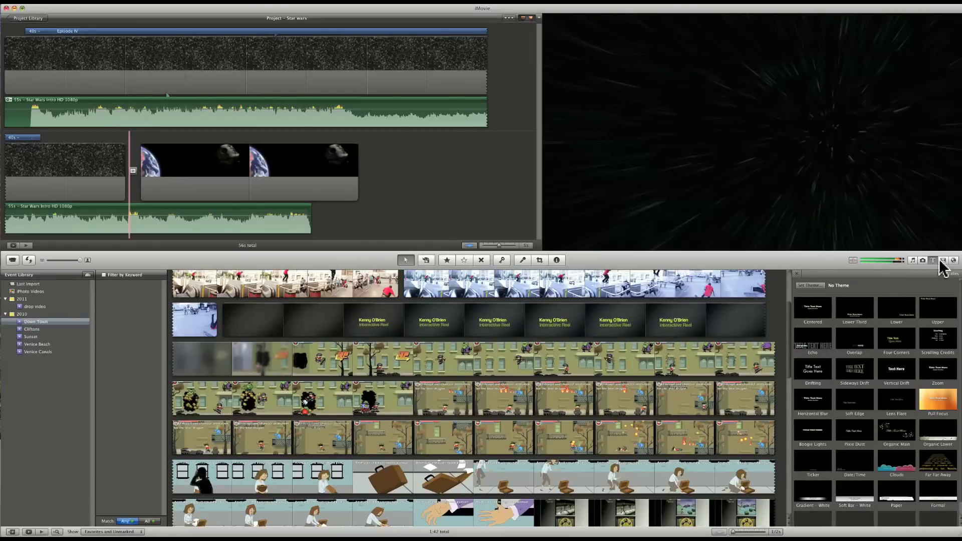
click(951, 260)
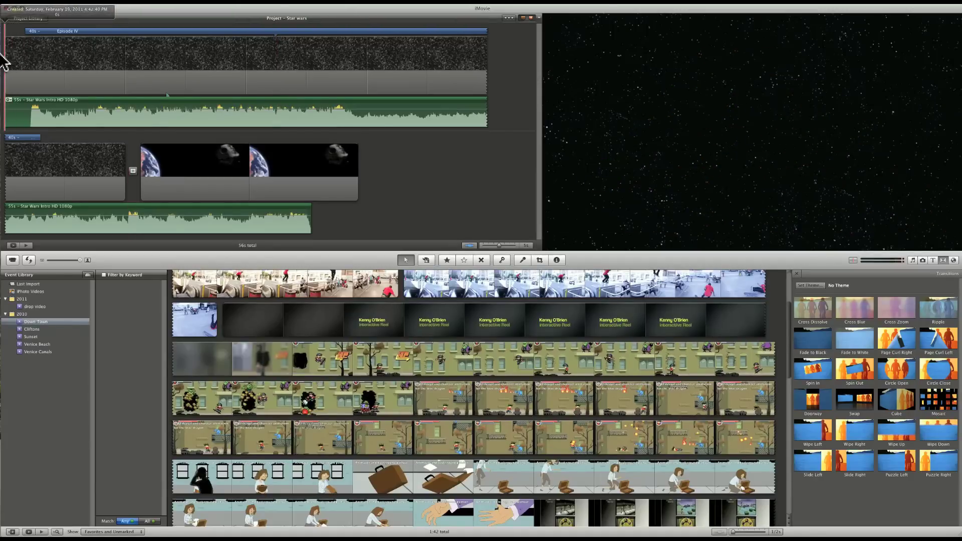
key(super+g)
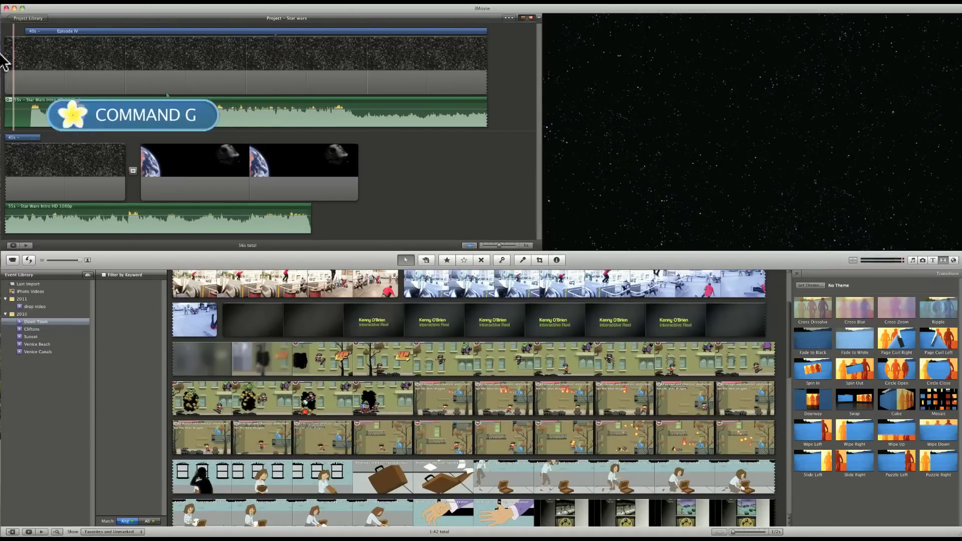